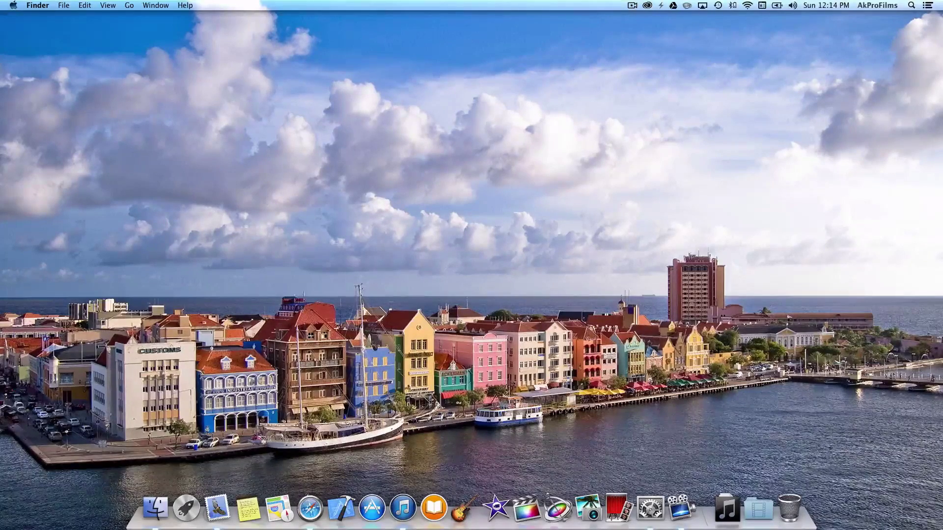
Step: Move the sixteen TXT files onto the desktop, then preview and close AkProFilms 14 in TextEdit
{"action": "left_click_drag", "start_coordinate": [942, 231], "coordinate": [879, 183]}
{"action": "left_click", "coordinate": [760, 120]}
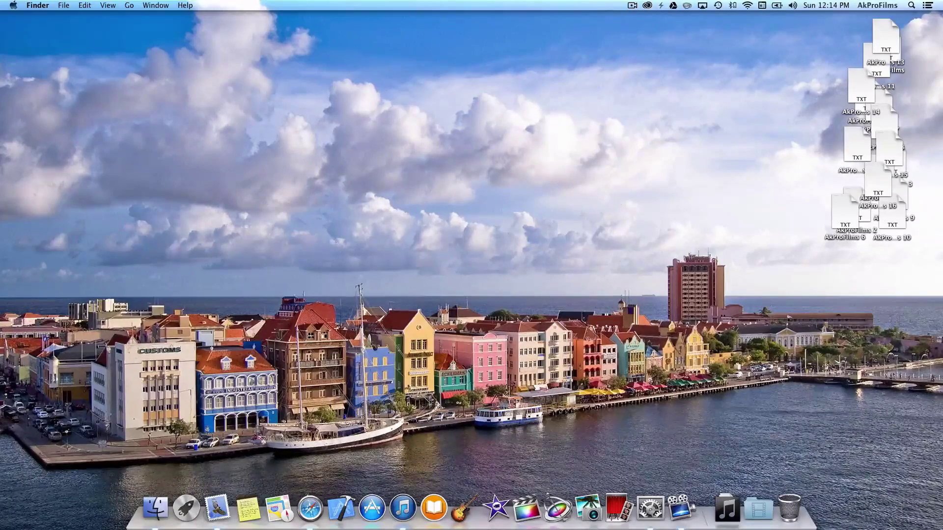
{"action": "double_click", "coordinate": [853, 96]}
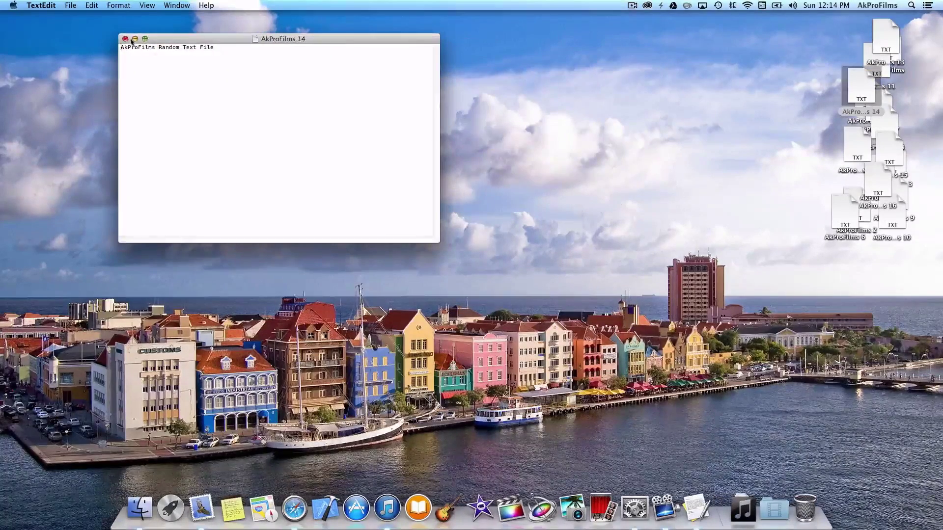
{"action": "left_click", "coordinate": [125, 39]}
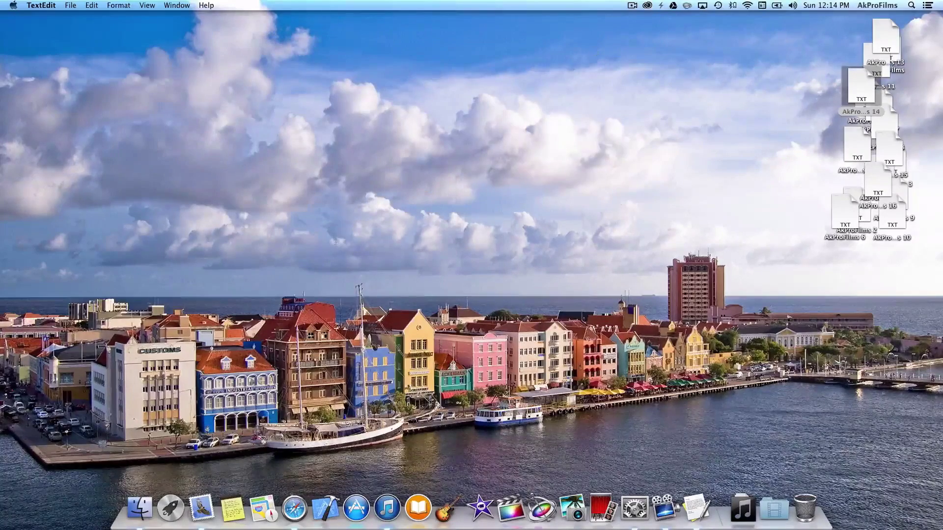
{"action": "left_click", "coordinate": [792, 91]}
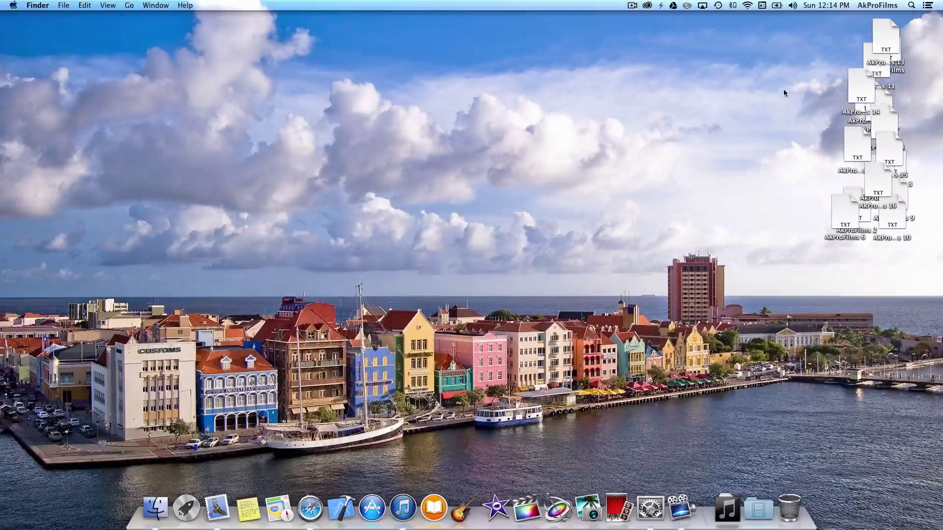
Step: Turn on Snap to Grid for the desktop icons
{"action": "right_click", "coordinate": [636, 60]}
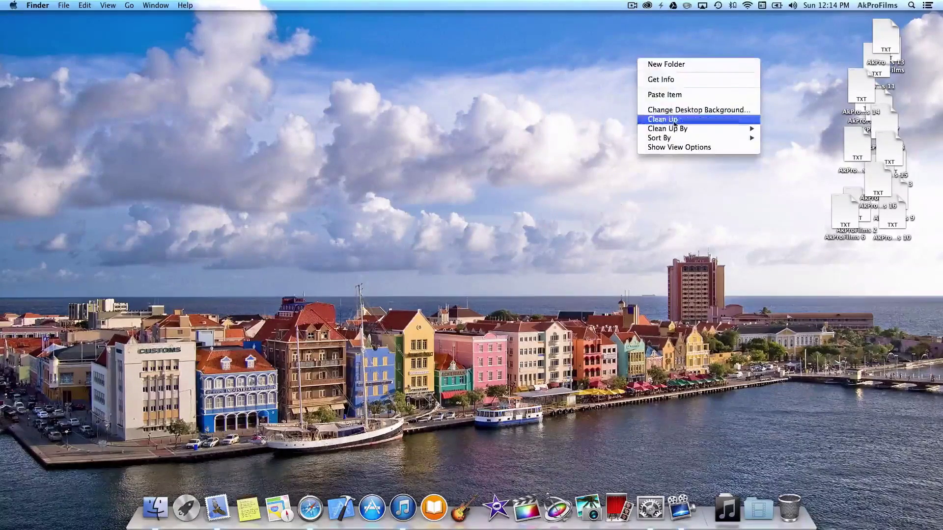
{"action": "mouse_move", "coordinate": [700, 138]}
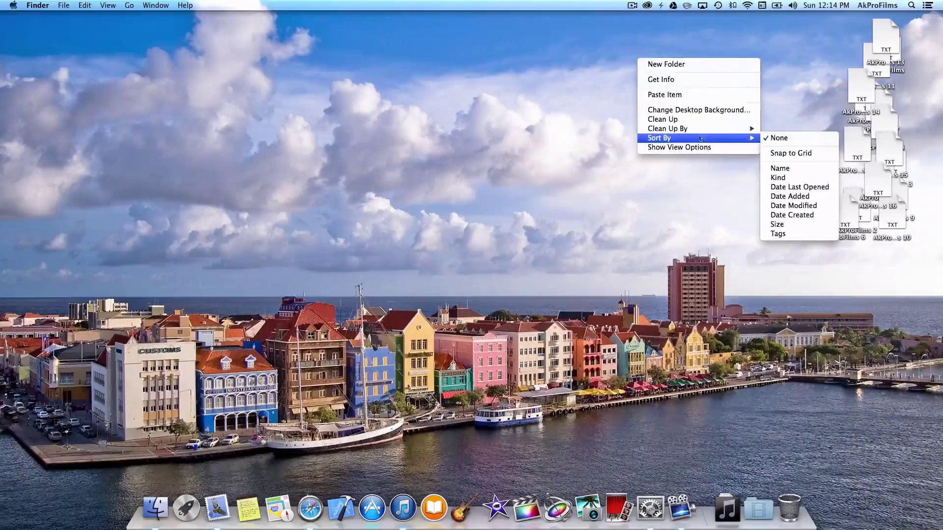
{"action": "left_click", "coordinate": [785, 155]}
Step: Arrange AkProFilms 13, 11, 14, AkProFilms, 5, 8, 7, 12 and 15 into the top two rows
{"action": "left_click_drag", "start_coordinate": [884, 42], "coordinate": [729, 44]}
{"action": "left_click_drag", "start_coordinate": [883, 79], "coordinate": [870, 39]}
{"action": "left_click", "coordinate": [870, 43]}
{"action": "left_click_drag", "start_coordinate": [886, 120], "coordinate": [732, 88]}
{"action": "left_click_drag", "start_coordinate": [880, 100], "coordinate": [918, 35]}
{"action": "left_click_drag", "start_coordinate": [858, 145], "coordinate": [918, 82]}
{"action": "left_click_drag", "start_coordinate": [888, 154], "coordinate": [854, 96]}
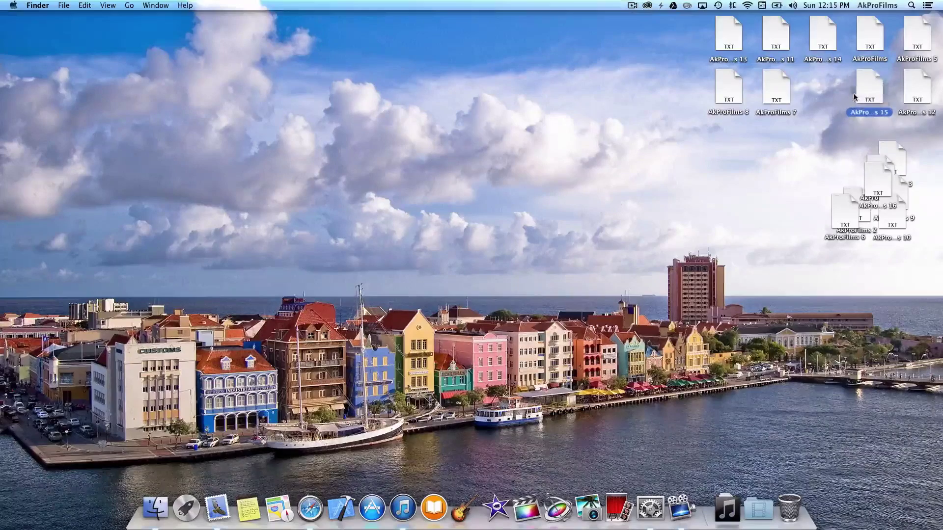
Step: Place AkProFilms 16, 6, 2, 10, 9, 4 and 3 lower down, then select all the icons
{"action": "left_click_drag", "start_coordinate": [877, 183], "coordinate": [917, 298]}
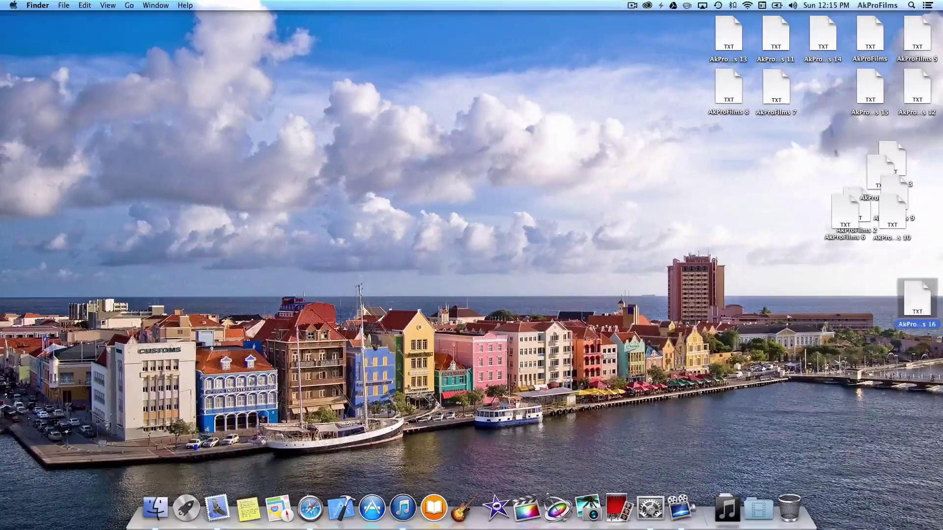
{"action": "left_click_drag", "start_coordinate": [845, 208], "coordinate": [731, 143]}
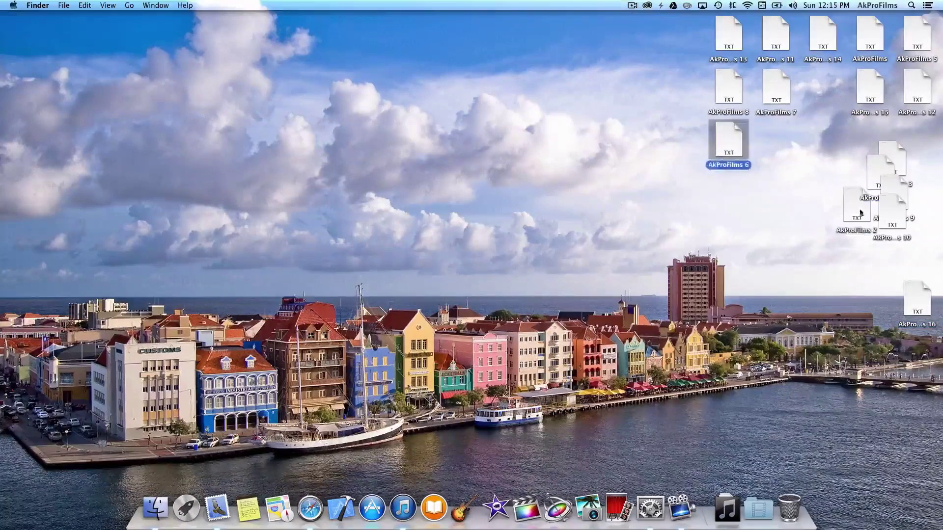
{"action": "left_click_drag", "start_coordinate": [860, 213], "coordinate": [726, 201]}
{"action": "left_click_drag", "start_coordinate": [895, 204], "coordinate": [917, 248]}
{"action": "left_click_drag", "start_coordinate": [879, 175], "coordinate": [870, 248]}
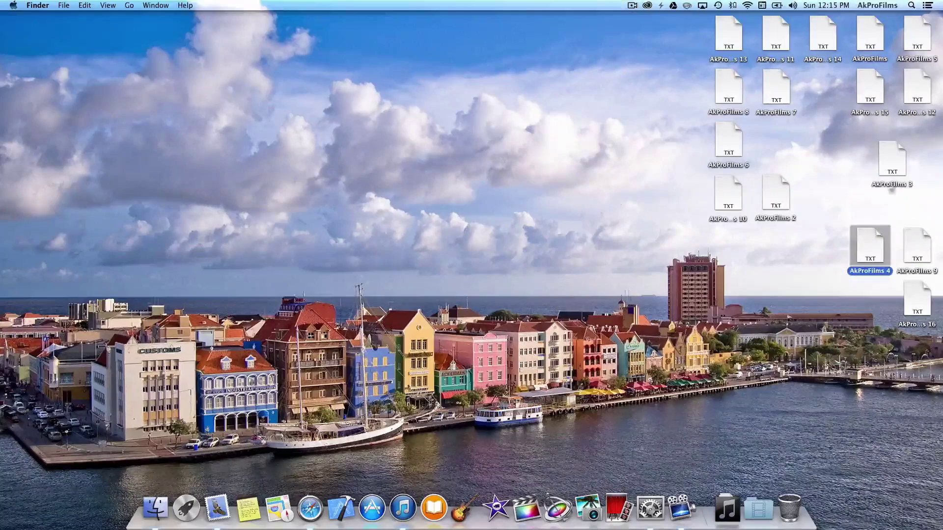
{"action": "left_click_drag", "start_coordinate": [901, 169], "coordinate": [832, 258]}
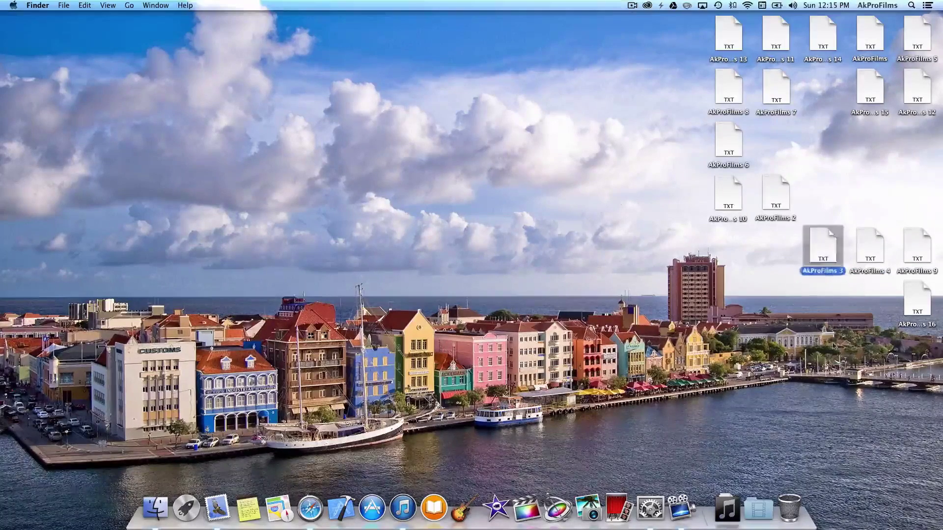
{"action": "left_click", "coordinate": [833, 346]}
{"action": "left_click_drag", "start_coordinate": [691, 27], "coordinate": [638, 364]}
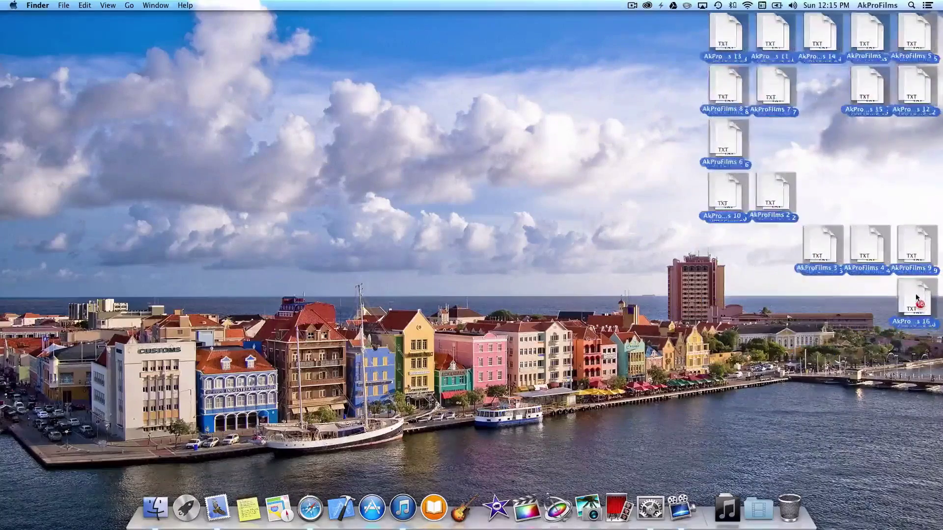
Step: Open the desktop View Options and set icon size to 76 × 76 after trying 128 × 128
{"action": "left_click", "coordinate": [644, 178]}
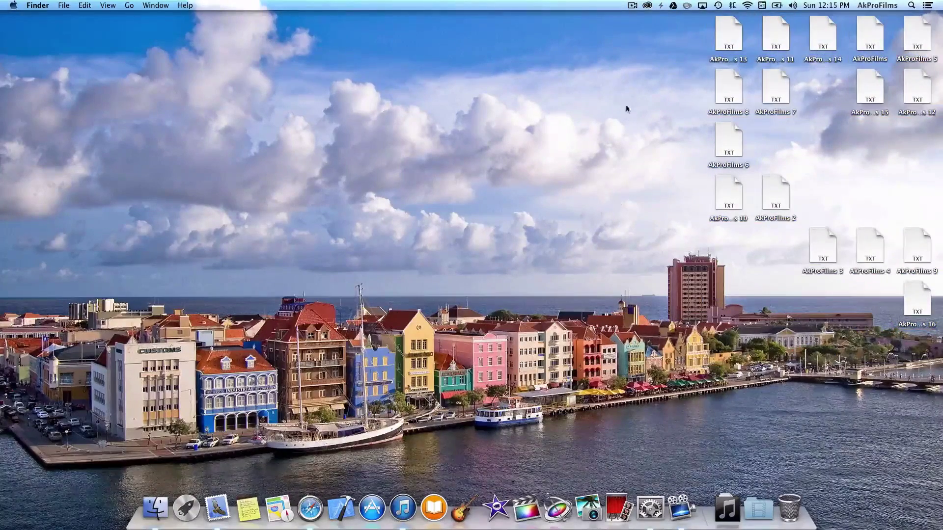
{"action": "right_click", "coordinate": [621, 75]}
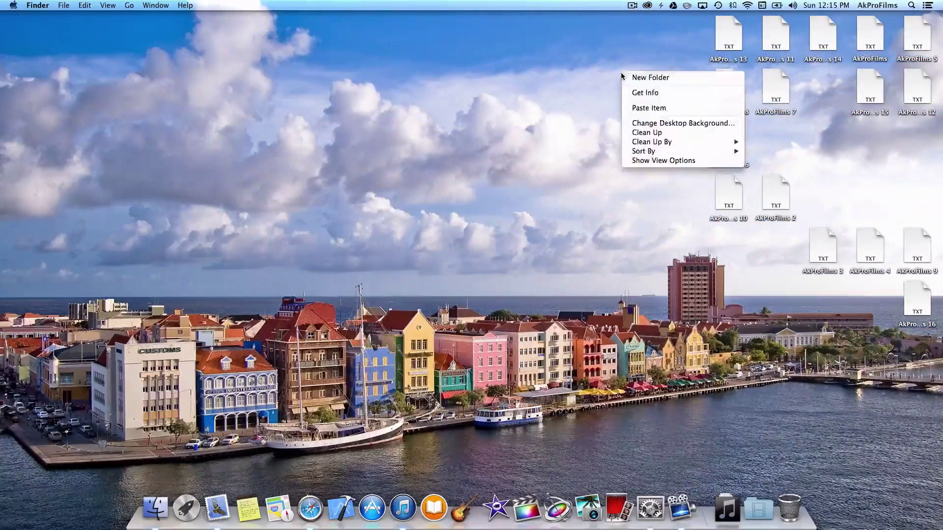
{"action": "left_click", "coordinate": [663, 160]}
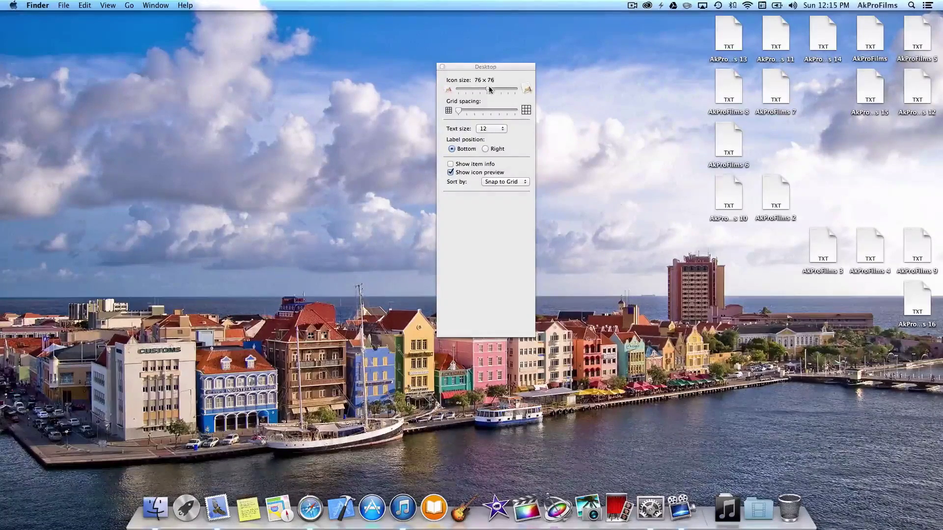
{"action": "left_click_drag", "start_coordinate": [490, 87], "coordinate": [520, 94]}
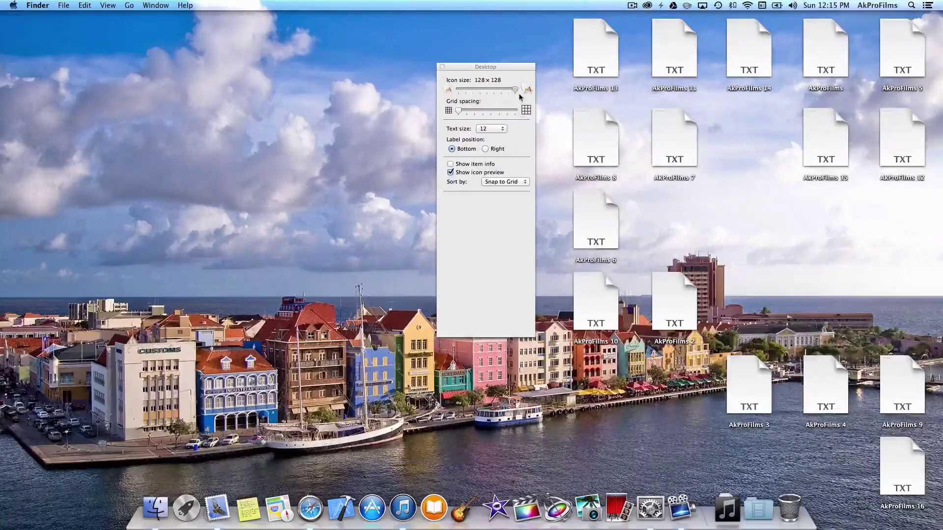
{"action": "left_click_drag", "start_coordinate": [520, 94], "coordinate": [490, 101]}
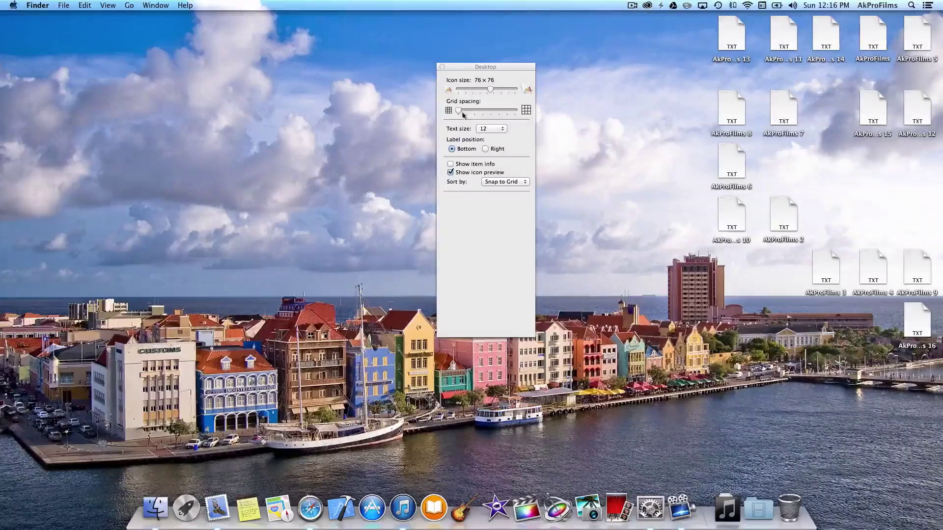
Step: Set grid spacing to its tightest after trying the widest, and shift AkProFilms 13 along the top row
{"action": "left_click_drag", "start_coordinate": [460, 112], "coordinate": [516, 115]}
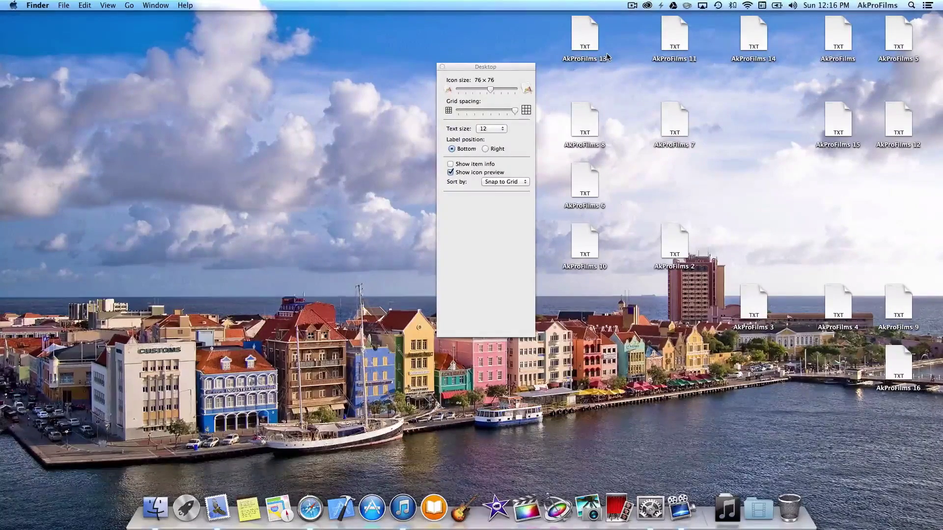
{"action": "left_click_drag", "start_coordinate": [515, 110], "coordinate": [458, 126]}
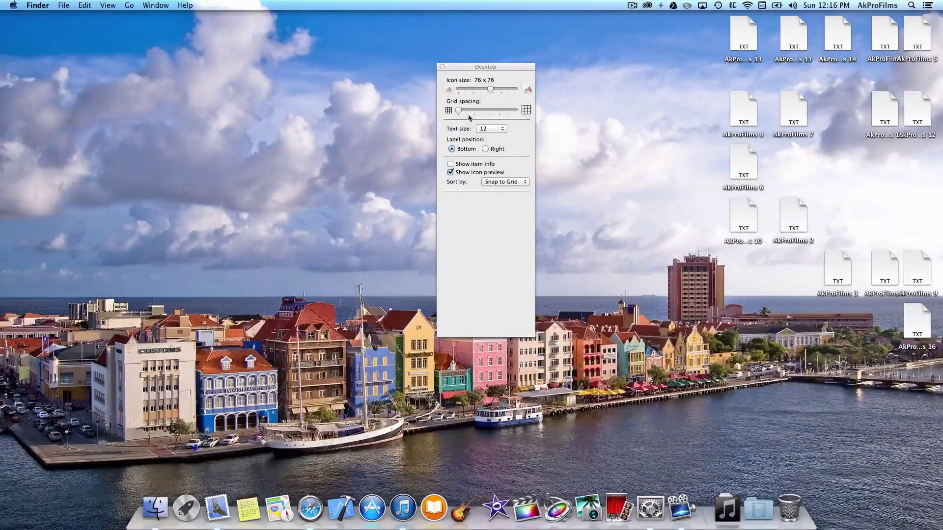
{"action": "left_click_drag", "start_coordinate": [747, 28], "coordinate": [714, 24]}
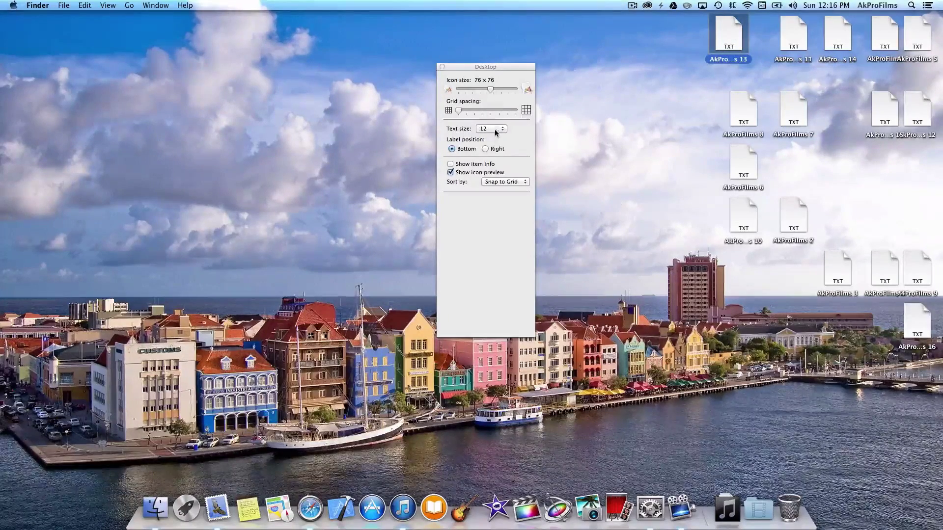
Step: Keep label text size 12 at Bottom after trying 16 and Right, and tick Show item info
{"action": "left_click", "coordinate": [494, 129]}
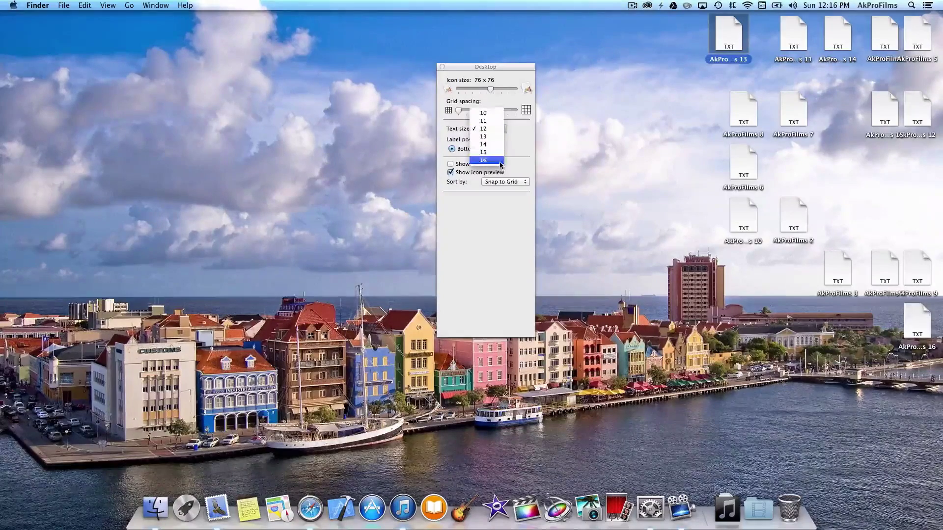
{"action": "left_click", "coordinate": [500, 161]}
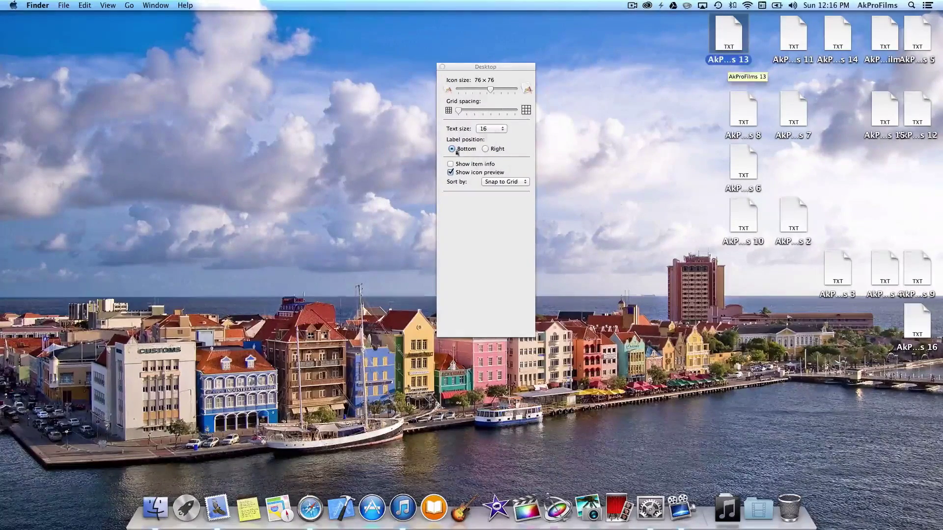
{"action": "left_click", "coordinate": [495, 129]}
{"action": "left_click", "coordinate": [489, 98]}
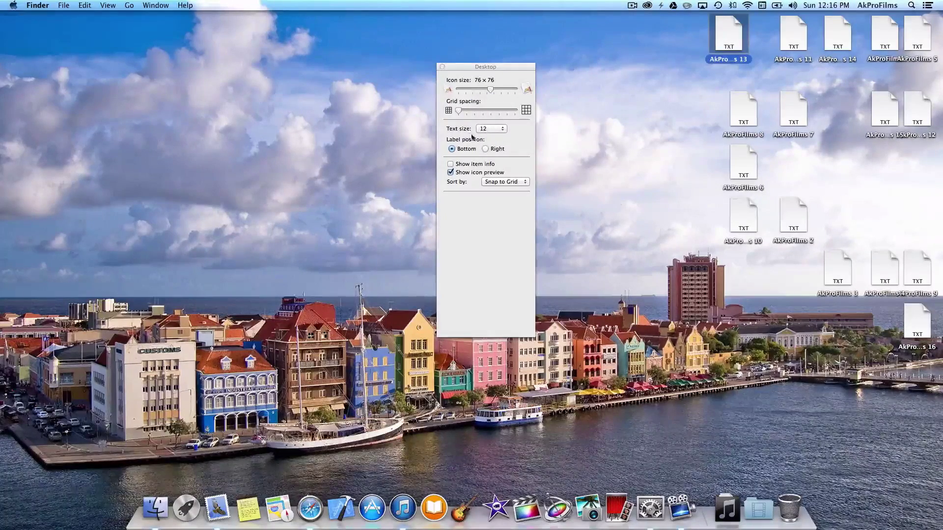
{"action": "left_click", "coordinate": [486, 150]}
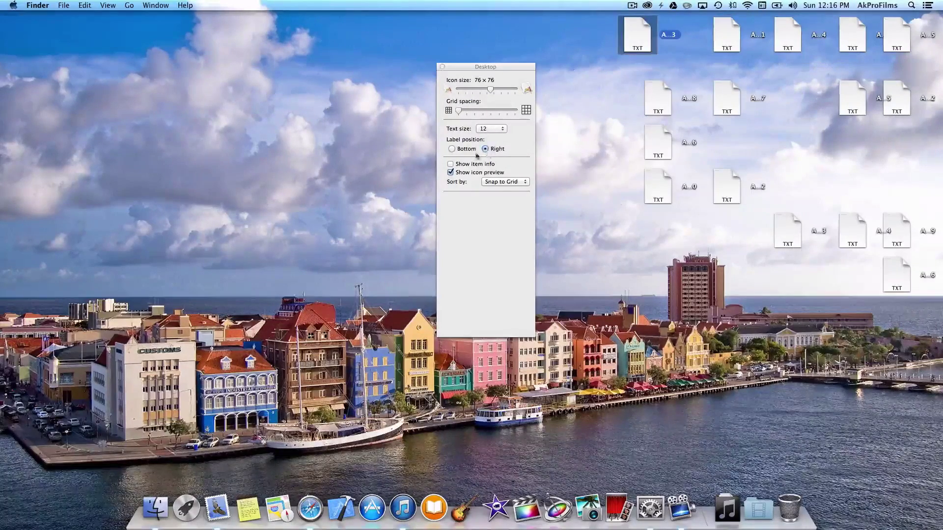
{"action": "left_click", "coordinate": [466, 150]}
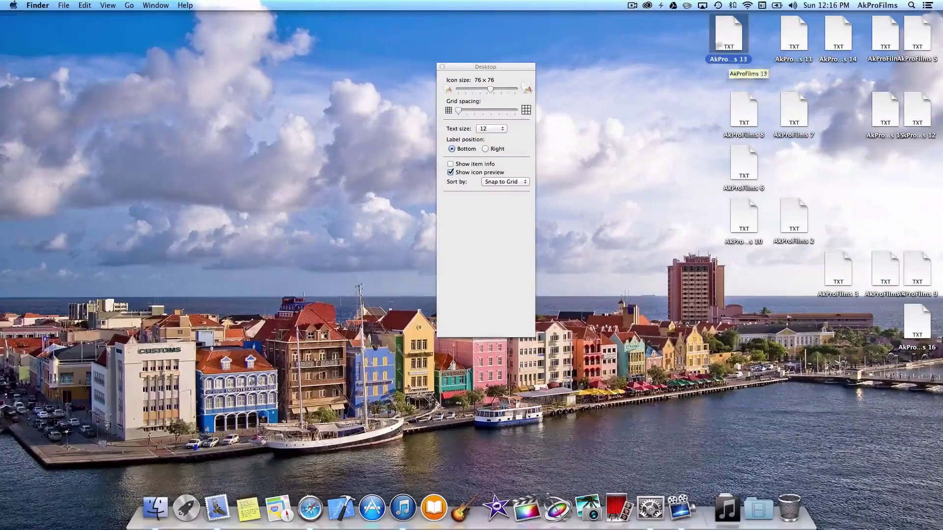
{"action": "left_click", "coordinate": [460, 165]}
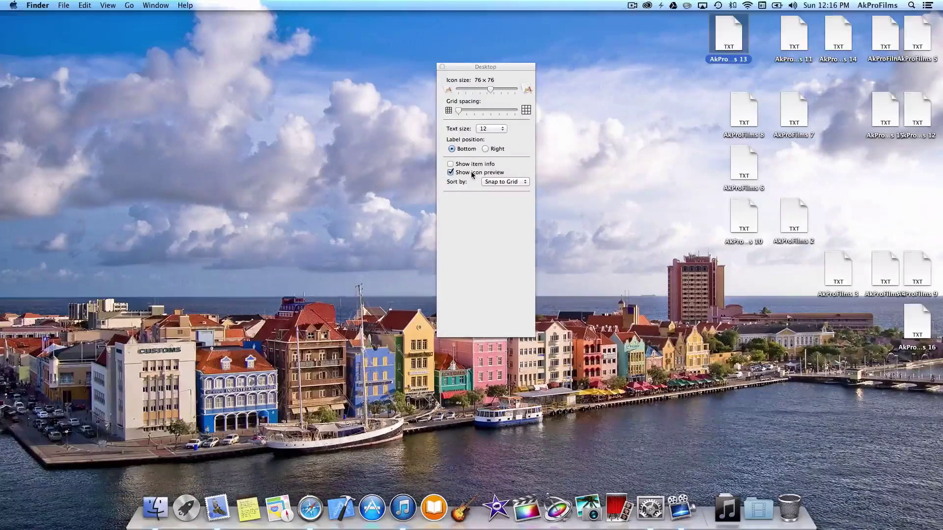
{"action": "left_click", "coordinate": [474, 173]}
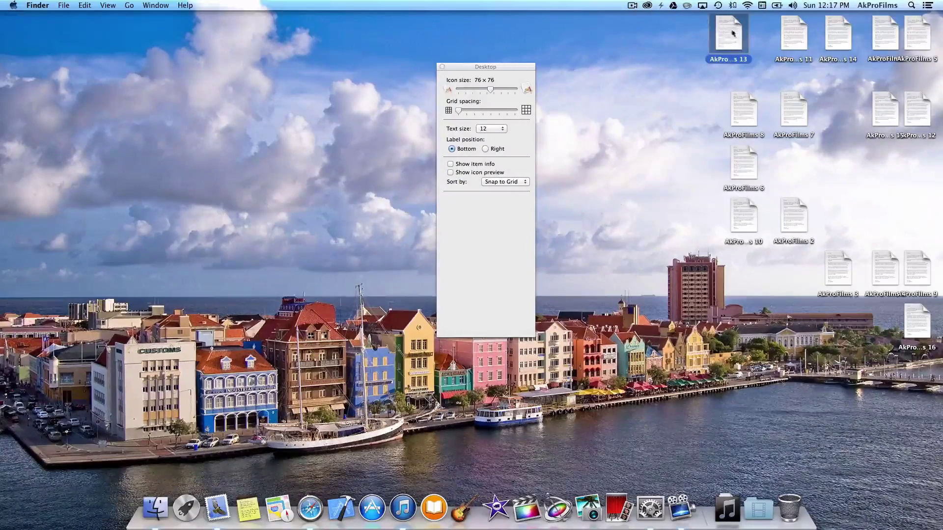
{"action": "left_click", "coordinate": [477, 174]}
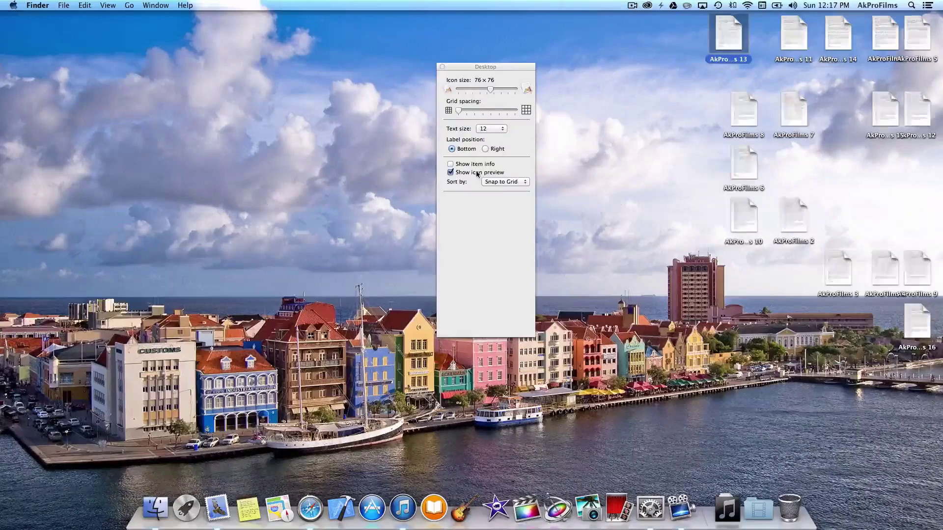
Step: Choose Name in the desktop View Options Sort by popup
{"action": "left_click", "coordinate": [508, 182]}
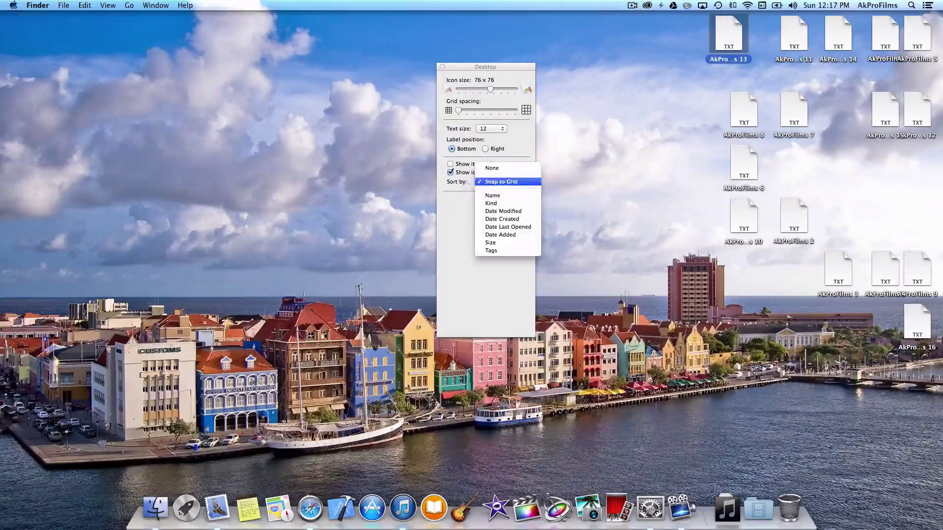
{"action": "left_click", "coordinate": [501, 182]}
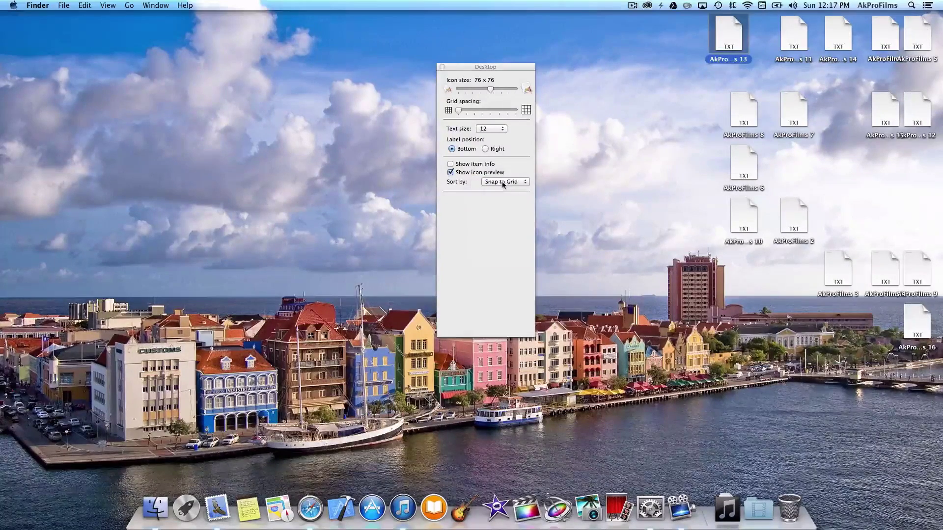
{"action": "left_click", "coordinate": [502, 182]}
{"action": "left_click", "coordinate": [508, 196]}
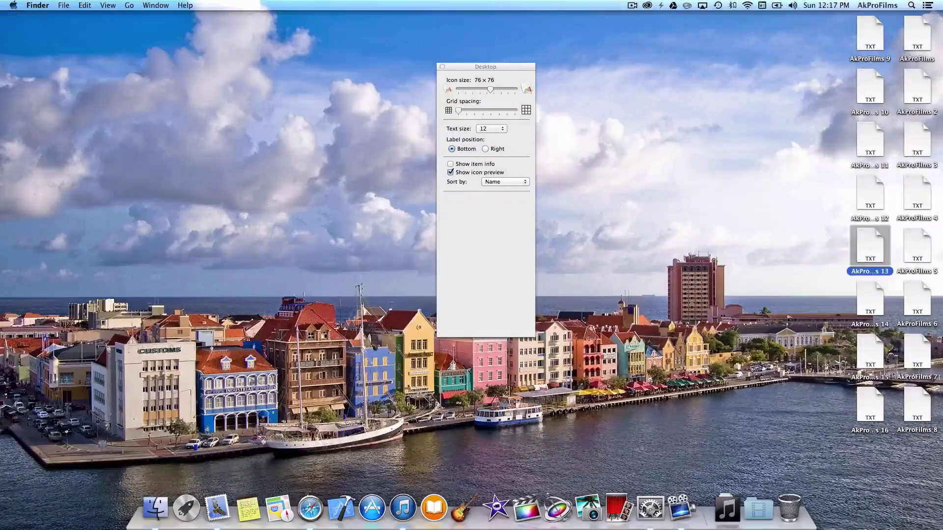
{"action": "left_click", "coordinate": [518, 182]}
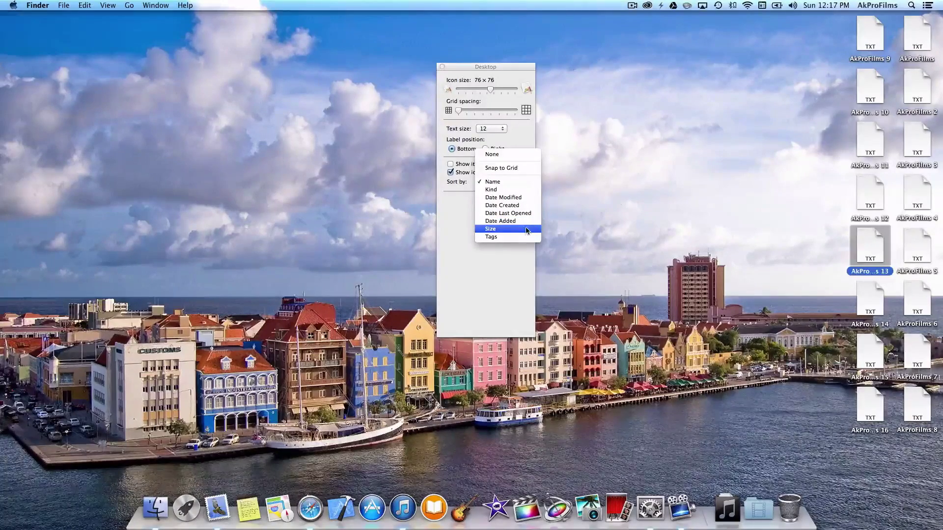
{"action": "left_click", "coordinate": [461, 230]}
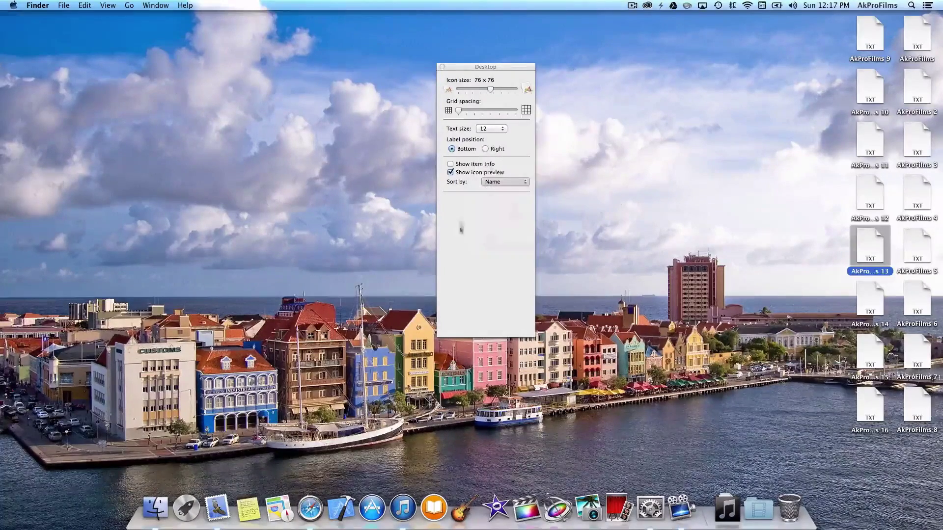
Step: Close the desktop View Options, then select and deselect all the TXT icons
{"action": "left_click", "coordinate": [442, 67]}
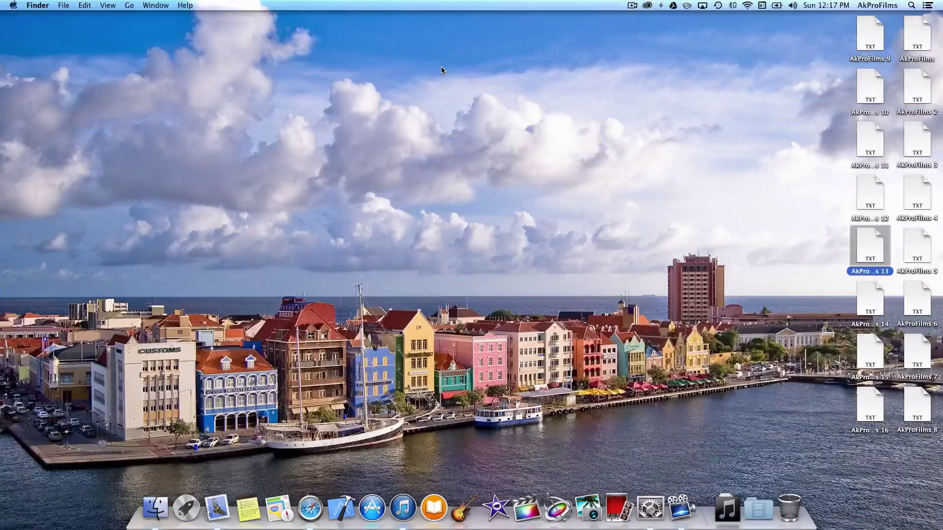
{"action": "left_click", "coordinate": [747, 70]}
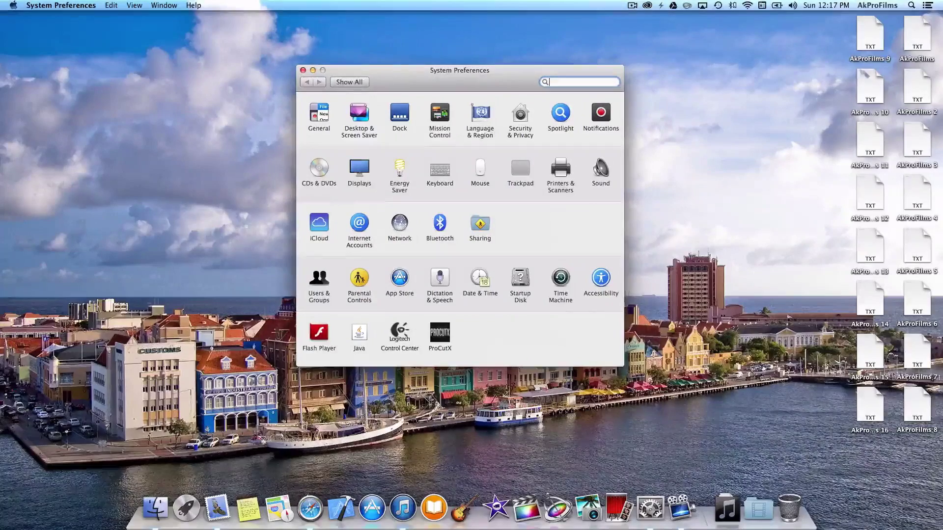
{"action": "left_click_drag", "start_coordinate": [812, 41], "coordinate": [927, 407]}
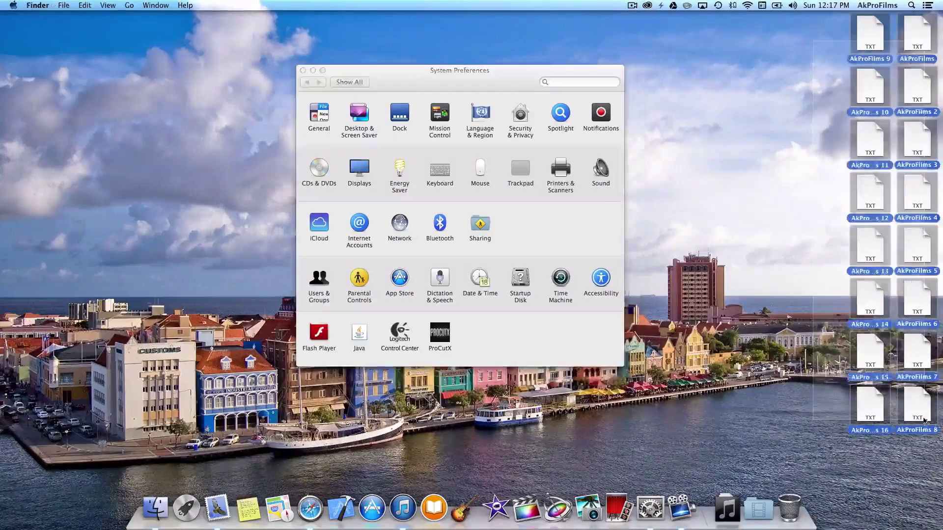
{"action": "left_click", "coordinate": [720, 228]}
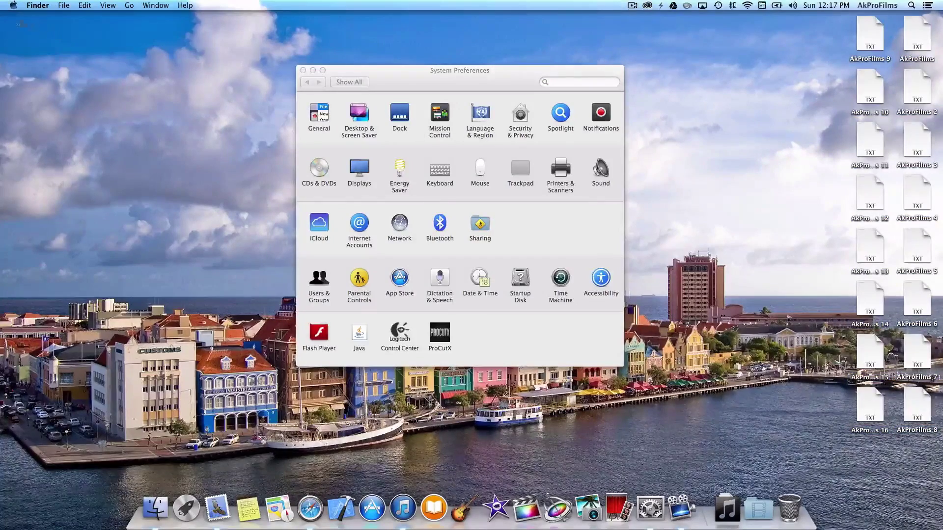
Step: In Desktop & Screen Saver's Desktop Pictures, choose Wave after briefly trying Abstract
{"action": "left_click", "coordinate": [360, 113]}
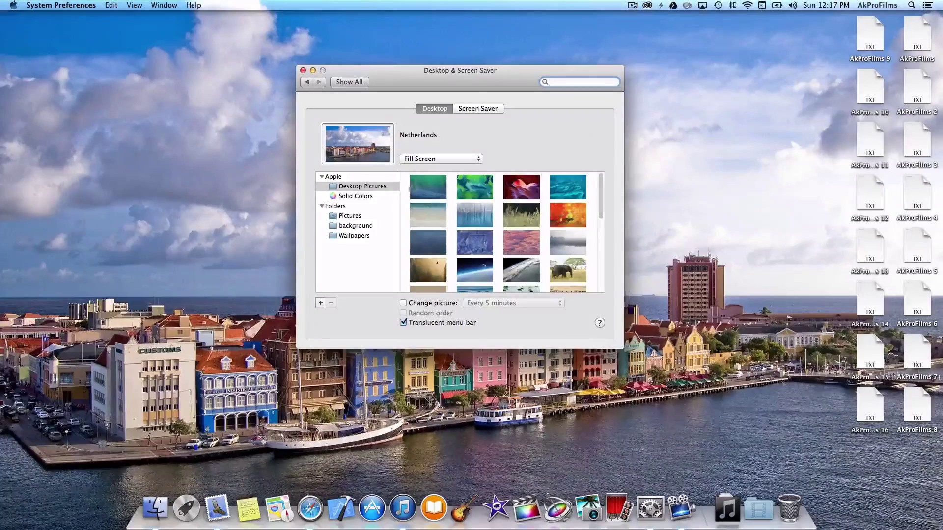
{"action": "left_click", "coordinate": [376, 189]}
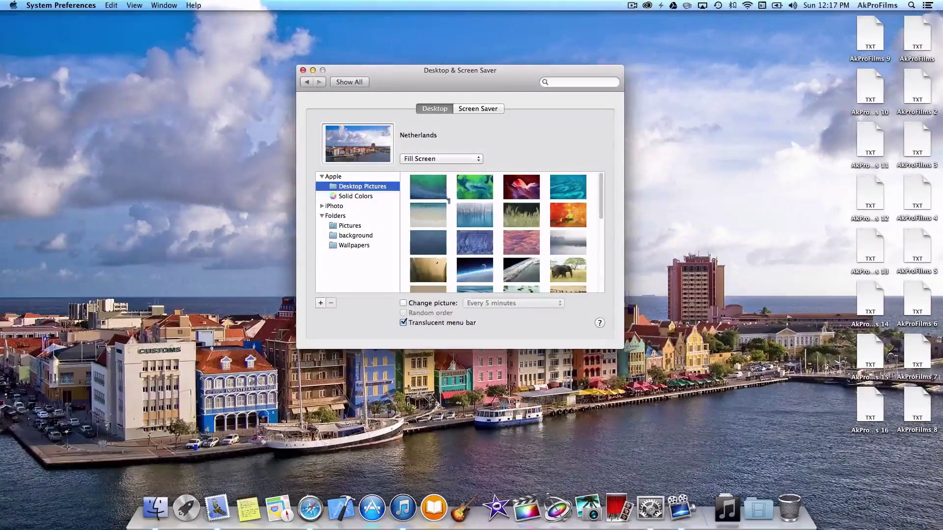
{"action": "scroll", "coordinate": [438, 211], "scroll_direction": "down", "scroll_amount": 10}
{"action": "scroll", "coordinate": [439, 211], "scroll_direction": "up", "scroll_amount": 10}
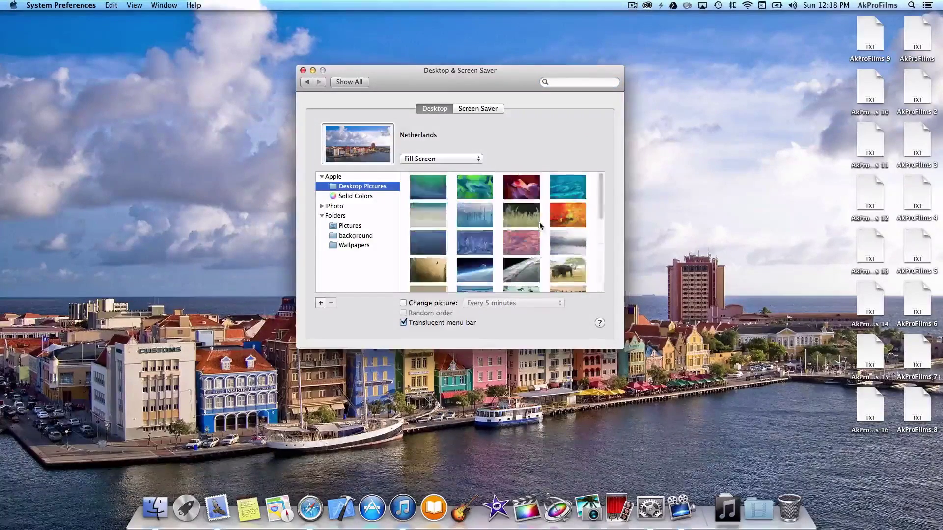
{"action": "left_click", "coordinate": [425, 193]}
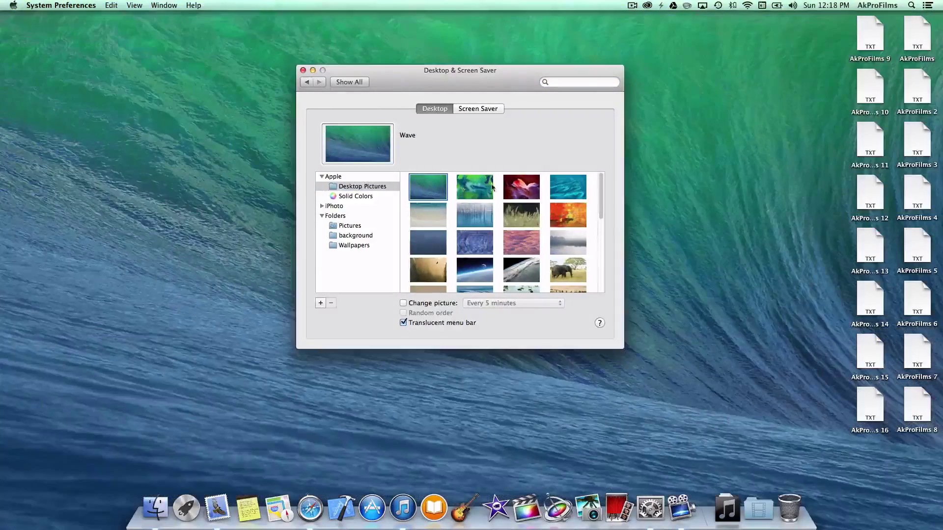
{"action": "left_click", "coordinate": [487, 191]}
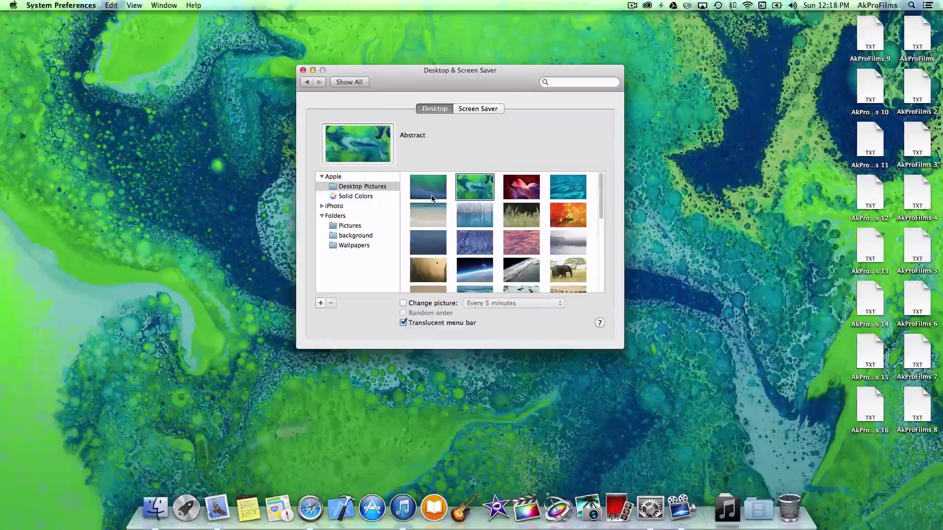
{"action": "left_click", "coordinate": [428, 188]}
{"action": "scroll", "coordinate": [466, 207], "scroll_direction": "down", "scroll_amount": 10}
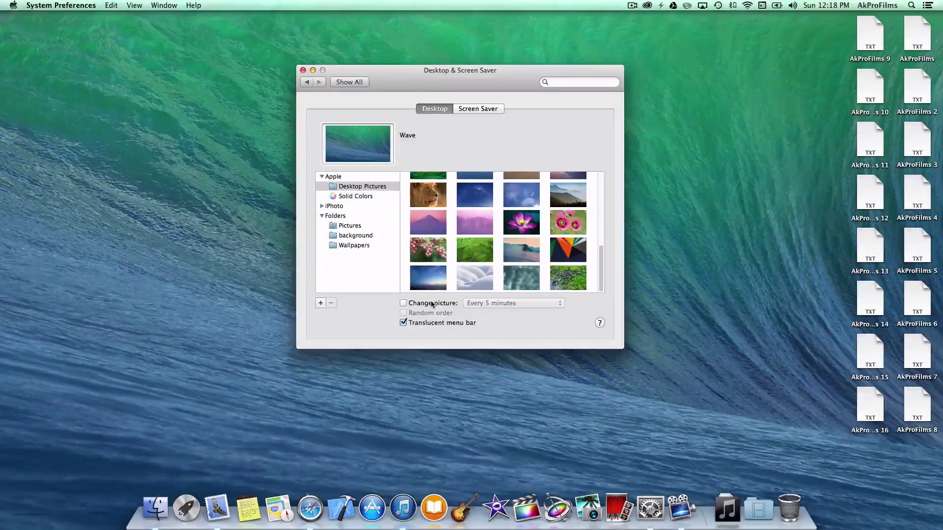
{"action": "scroll", "coordinate": [466, 219], "scroll_direction": "up", "scroll_amount": 10}
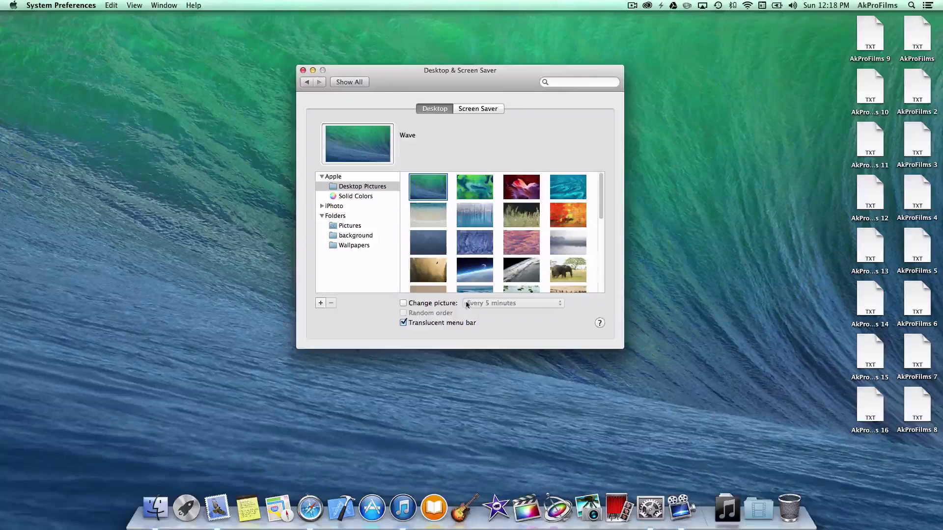
Step: Enable Change picture every 5 seconds, then switch Change picture off again
{"action": "left_click", "coordinate": [425, 304]}
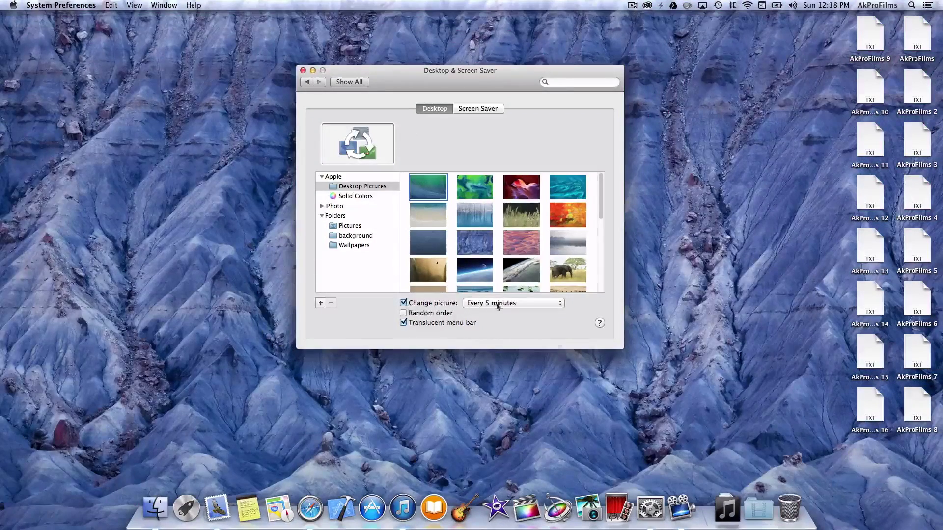
{"action": "left_click", "coordinate": [497, 304]}
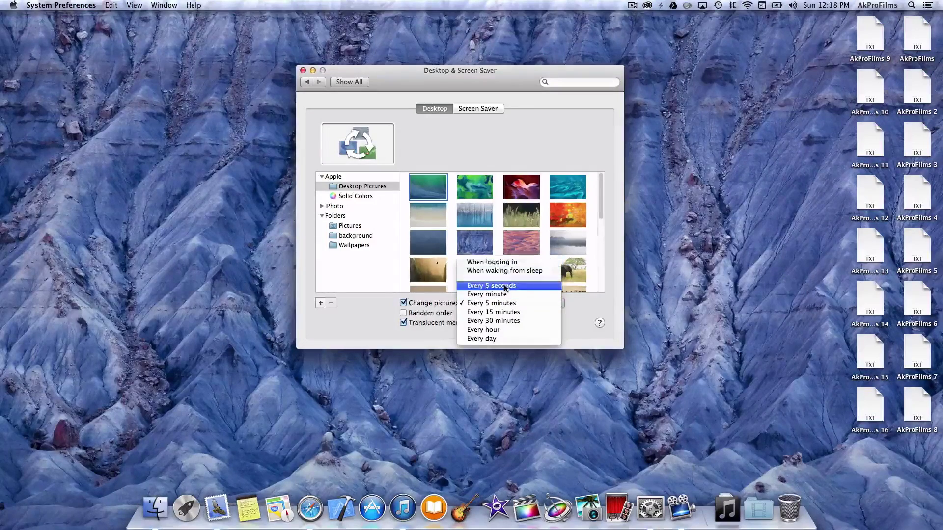
{"action": "left_click", "coordinate": [506, 287]}
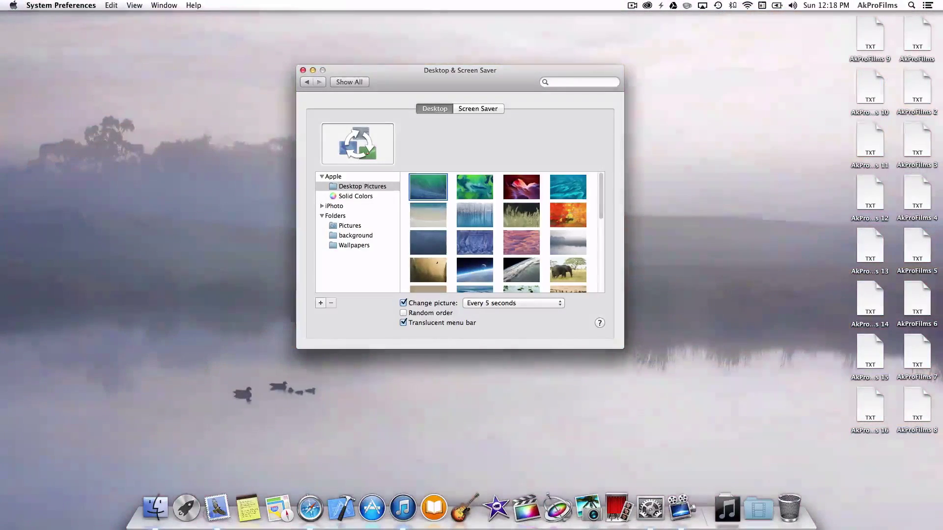
{"action": "left_click", "coordinate": [534, 302]}
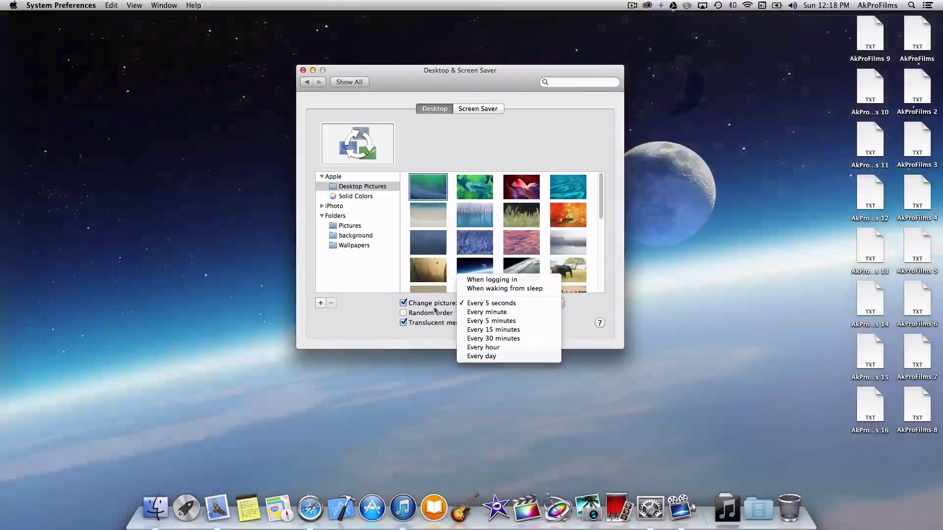
{"action": "left_click", "coordinate": [435, 310]}
{"action": "left_click", "coordinate": [429, 306]}
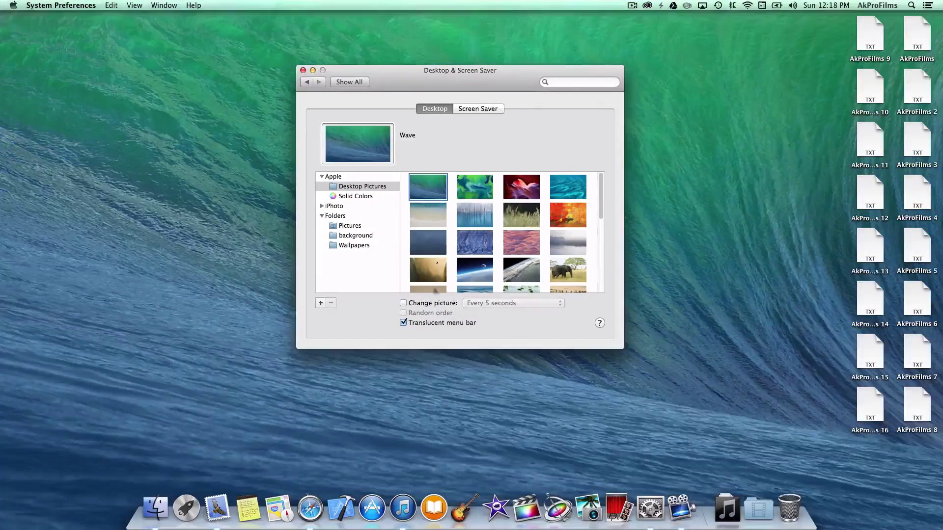
{"action": "left_click", "coordinate": [432, 323]}
{"action": "left_click", "coordinate": [432, 323]}
{"action": "left_click", "coordinate": [432, 323]}
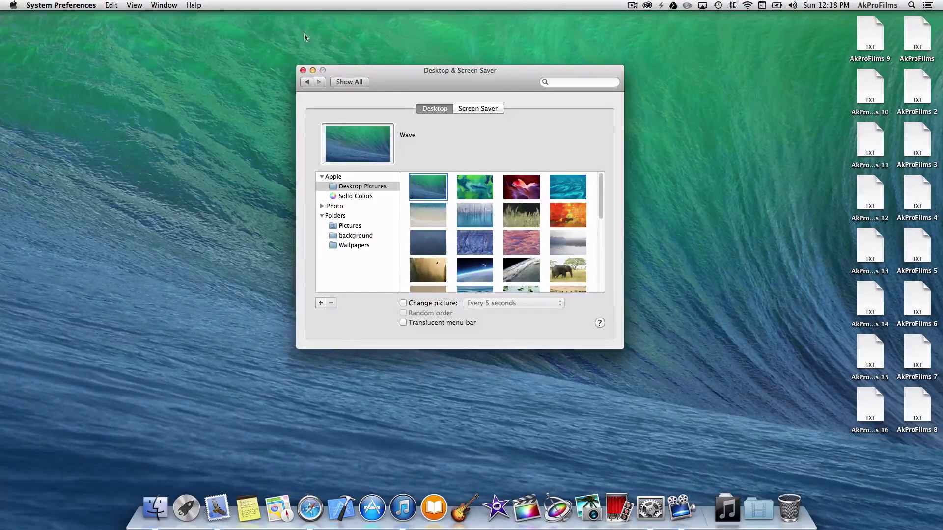
{"action": "left_click", "coordinate": [439, 326]}
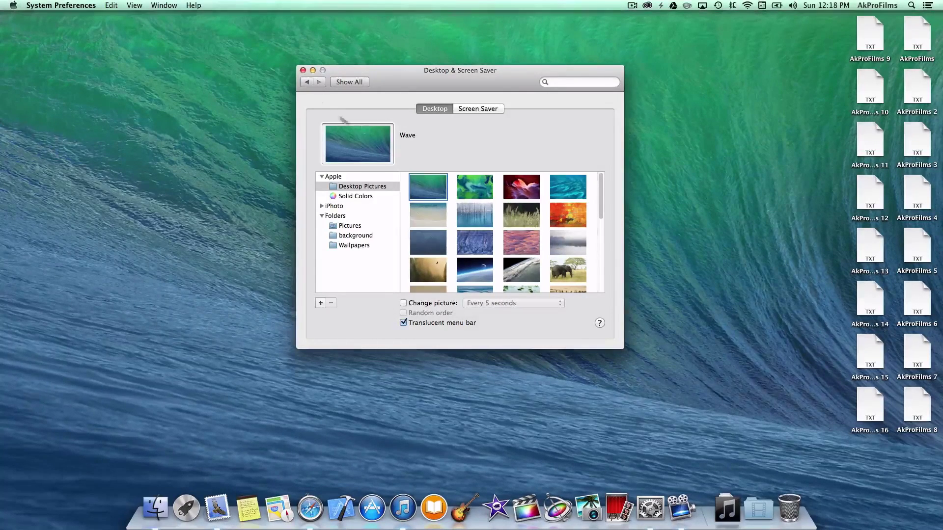